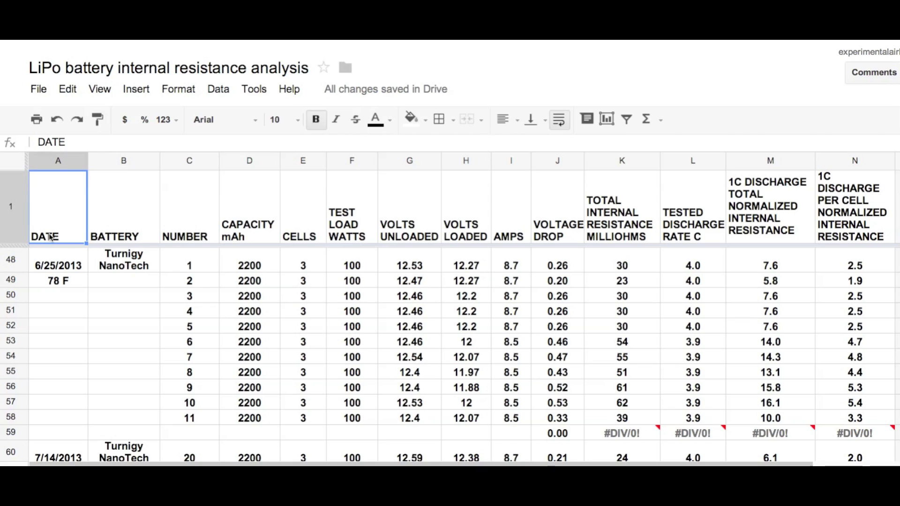
Review the date, temperature, battery name, number, capacity, cell count and test load recorded for Turnigy NanoTech battery 1 dated 6/25/2013.
click(50, 239)
click(57, 283)
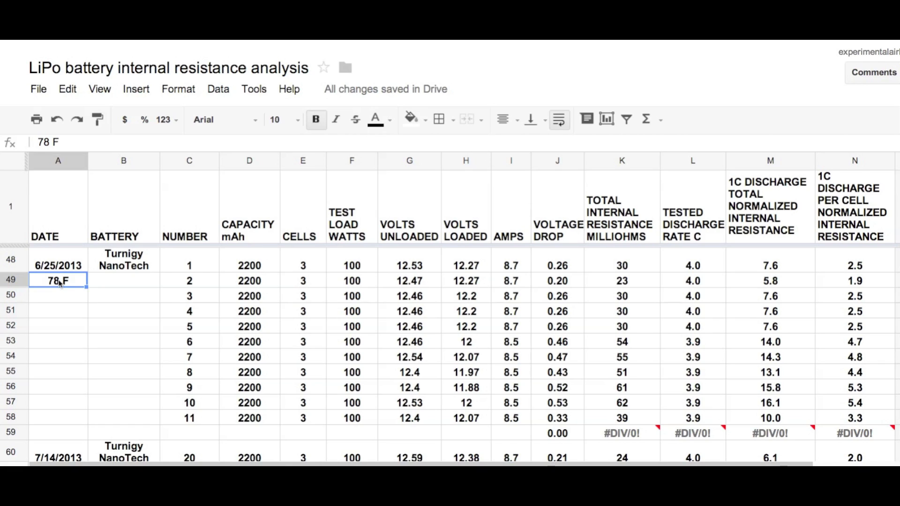
click(127, 260)
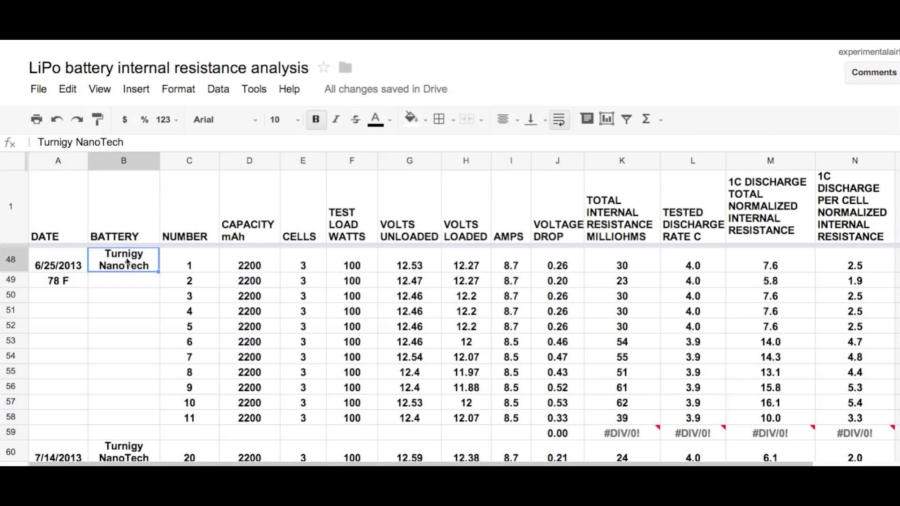
click(192, 266)
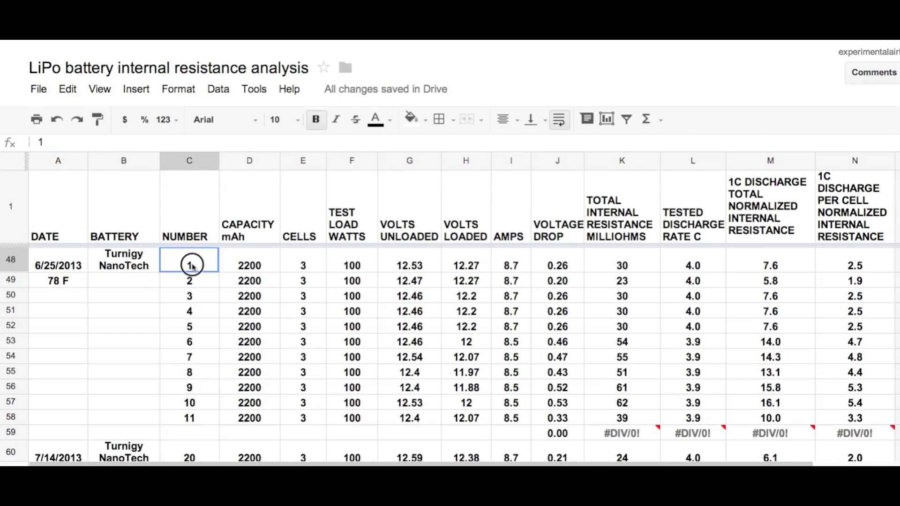
scroll(192, 266, up, 1)
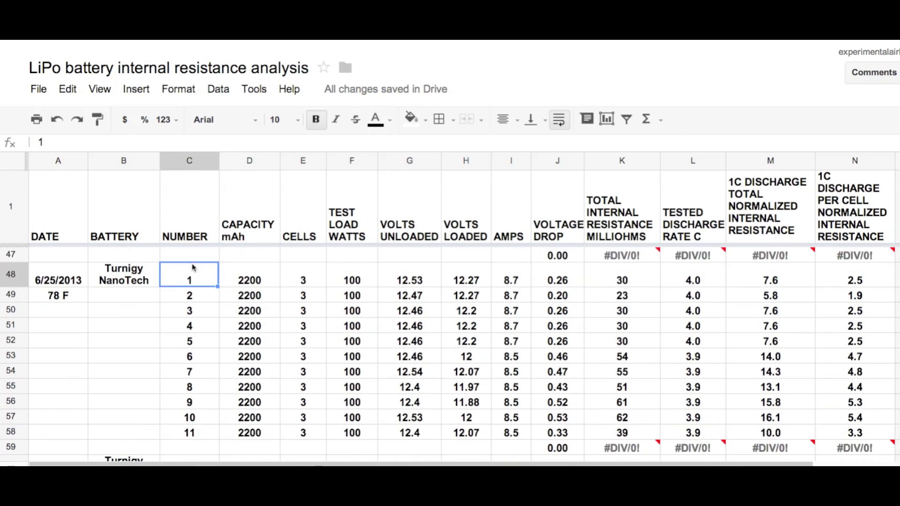
click(245, 227)
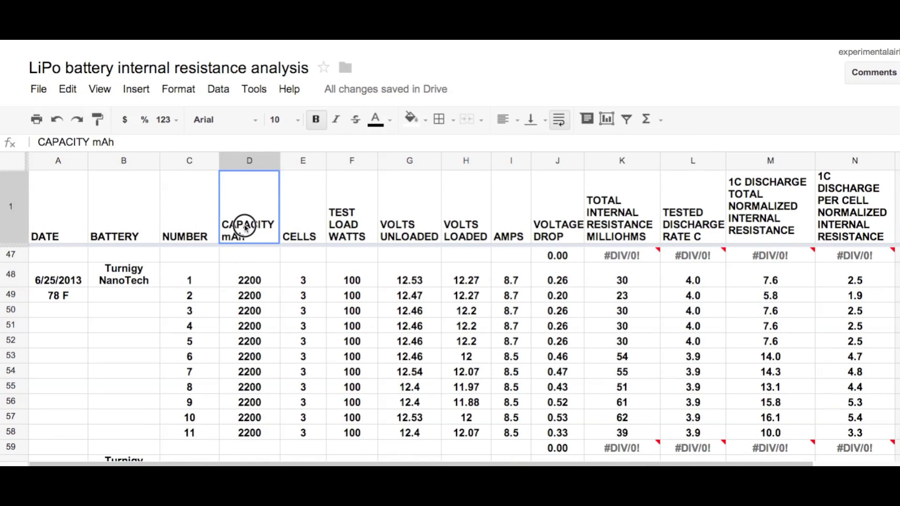
click(245, 280)
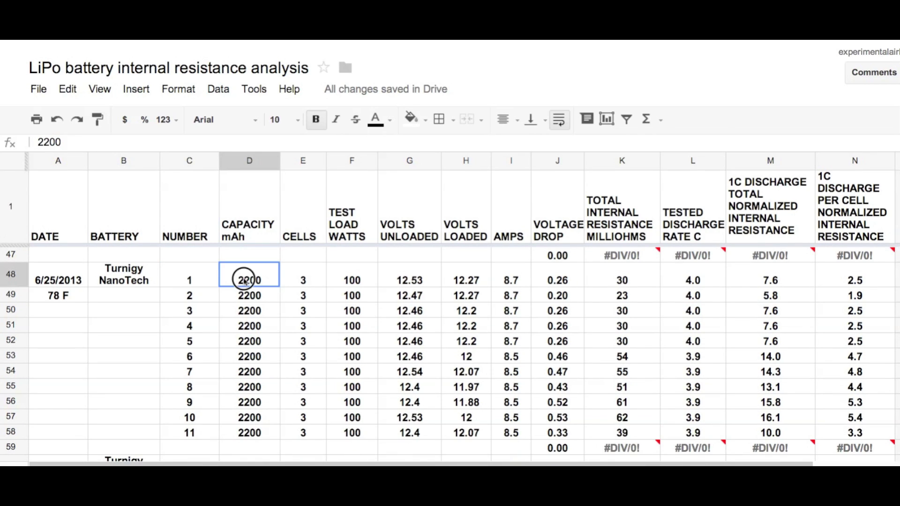
click(308, 279)
click(352, 279)
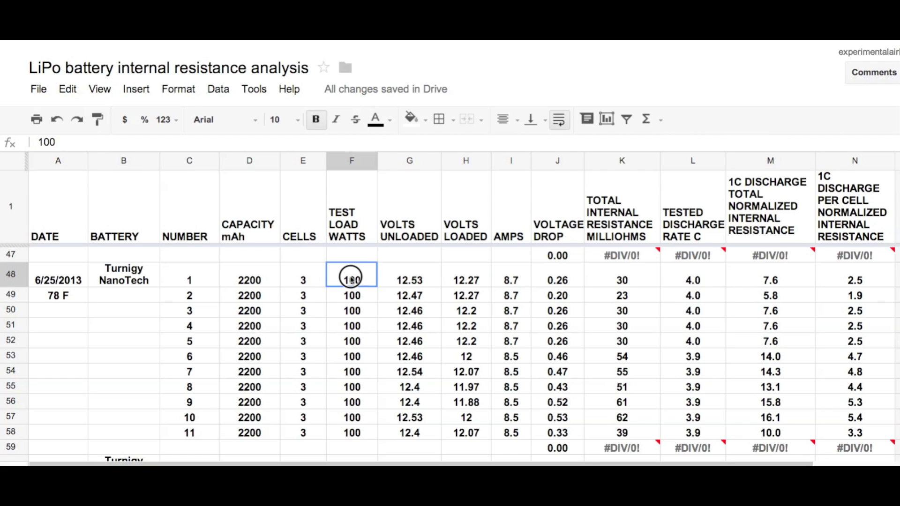
Inspect the unloaded and loaded volts, amps, voltage drop formula and total internal resistance of Turnigy NanoTech battery 1 in row 48.
click(407, 281)
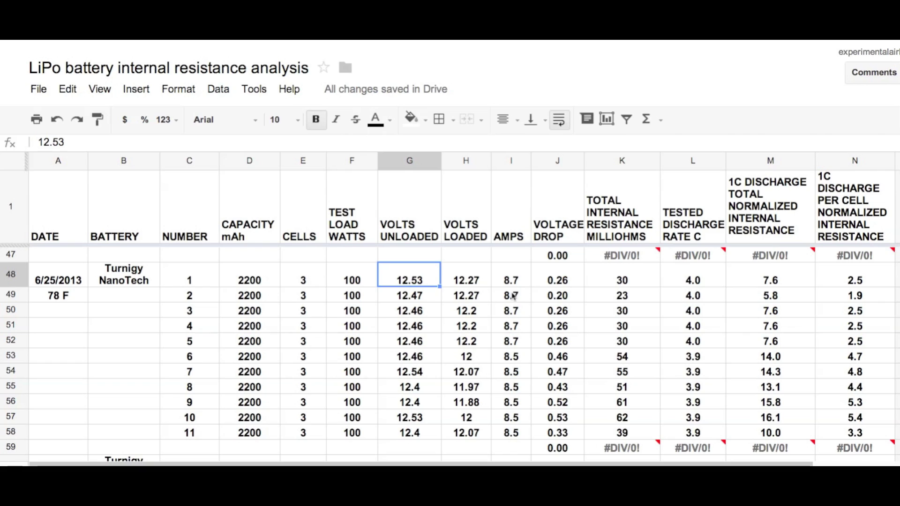
click(468, 284)
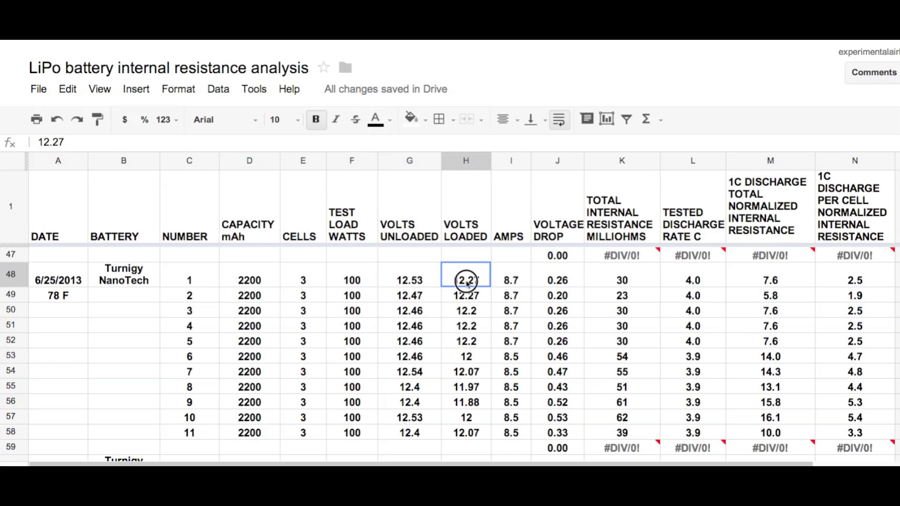
click(513, 283)
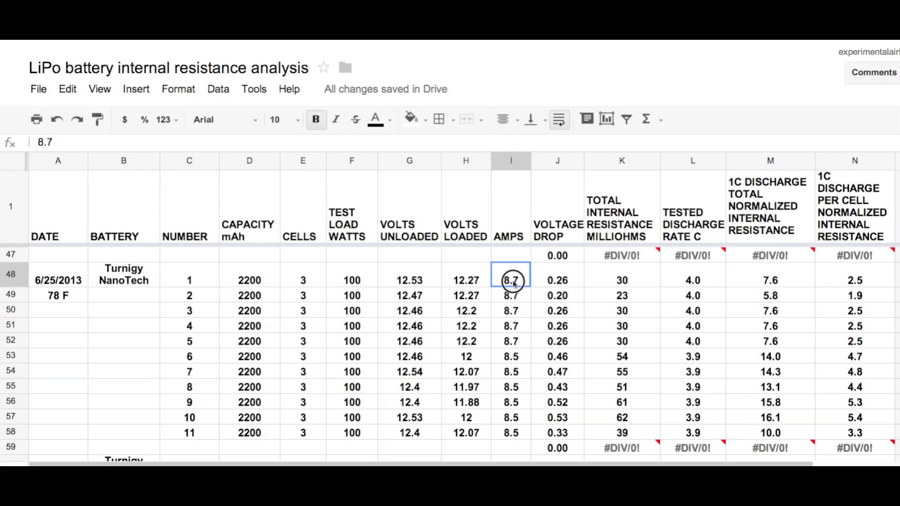
click(558, 283)
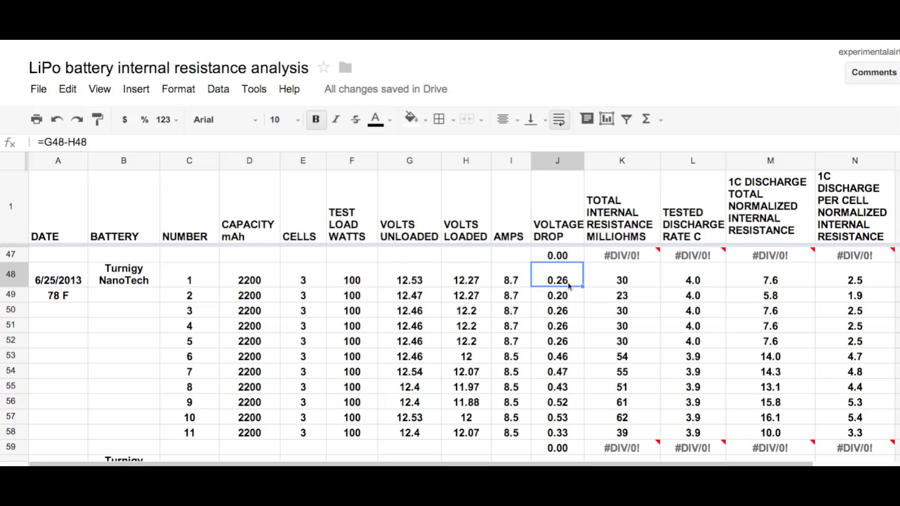
click(622, 282)
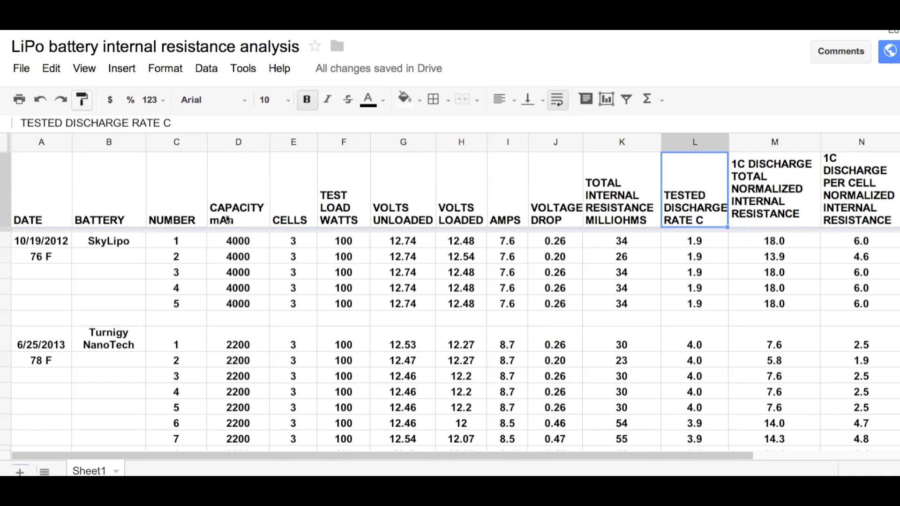
Compare the tested discharge rate formulas of SkyLipo battery 1 and Turnigy NanoTech battery 1, checking the capacity and amps behind them.
click(230, 216)
click(413, 221)
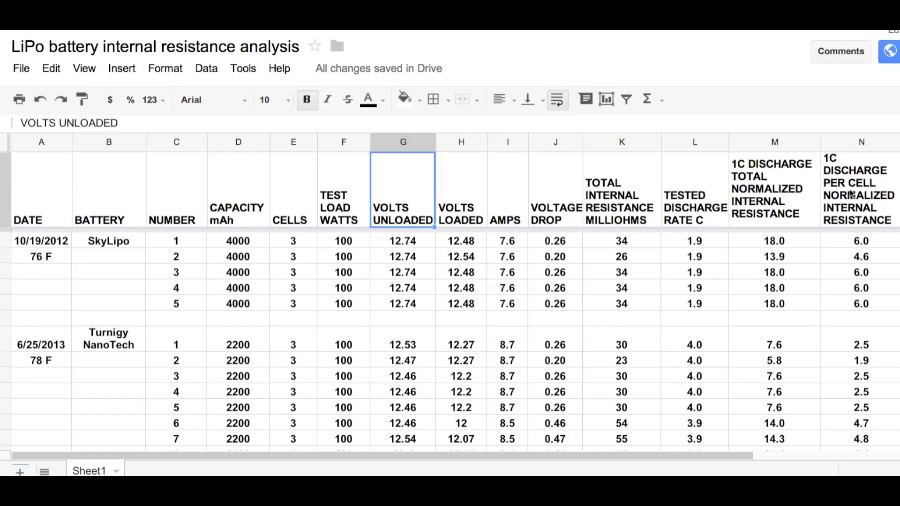
key(Down)
key(Right)
key(Right)
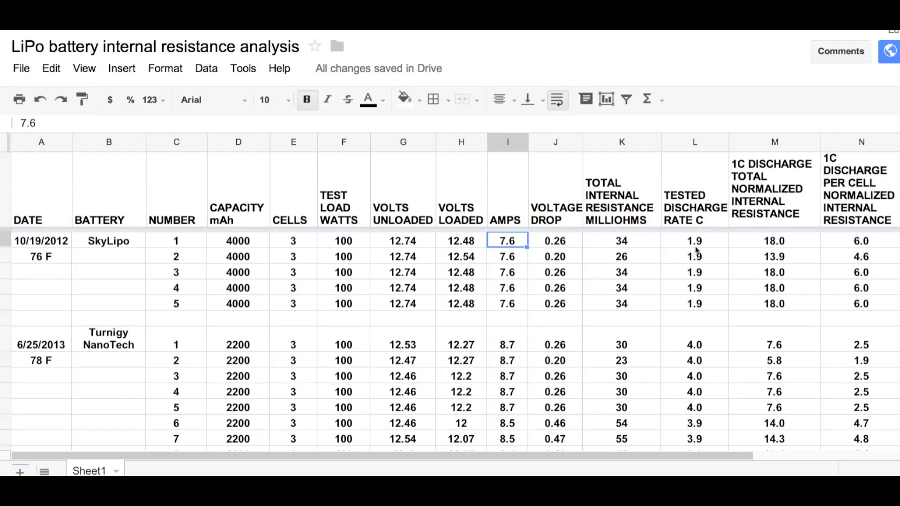
click(696, 242)
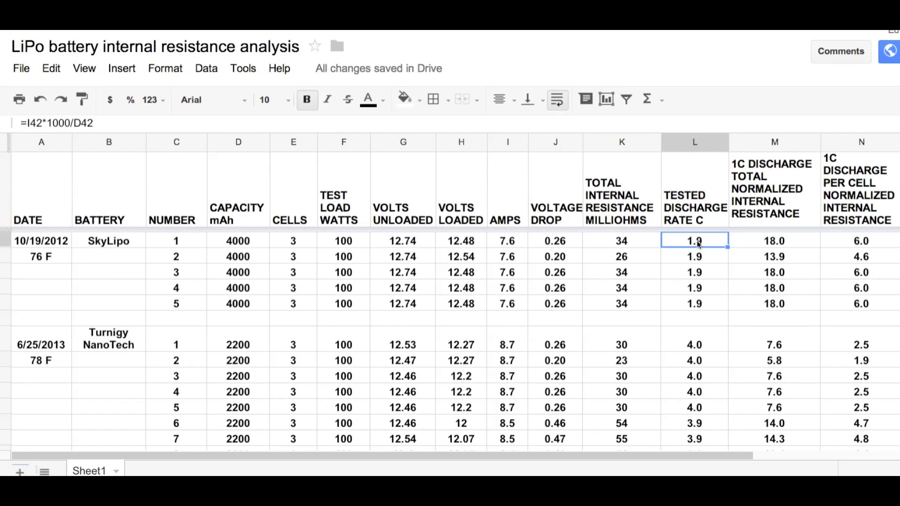
click(243, 349)
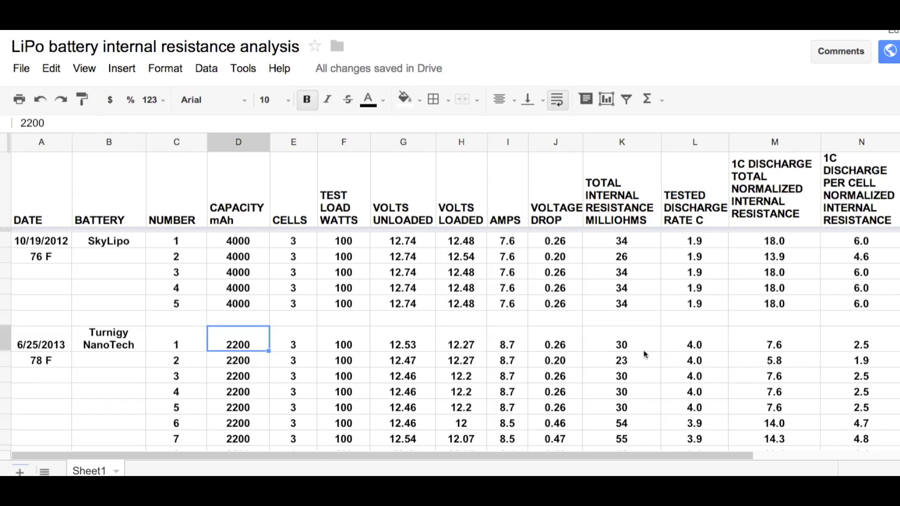
click(703, 346)
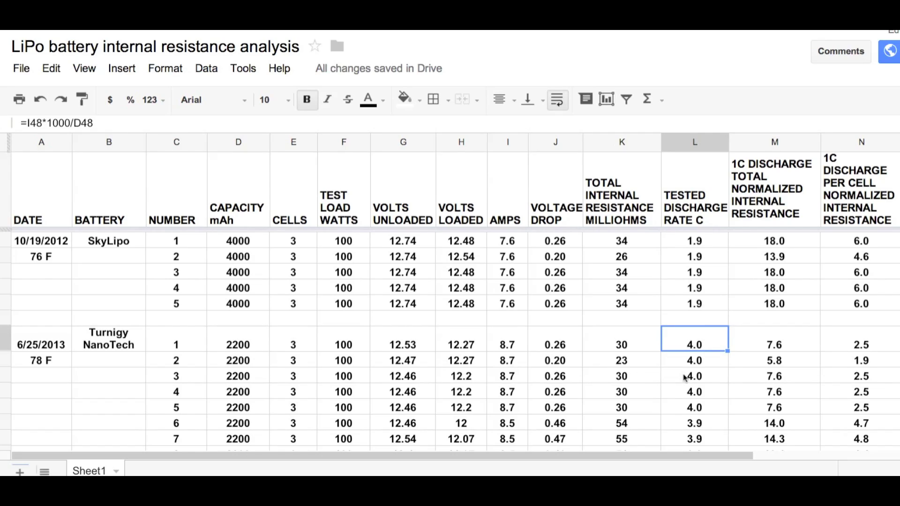
Compare the 1C discharge total normalized internal resistance of the SkyLipo batteries with that of the 2200 mAh Turnigy NanoTech batteries.
click(782, 181)
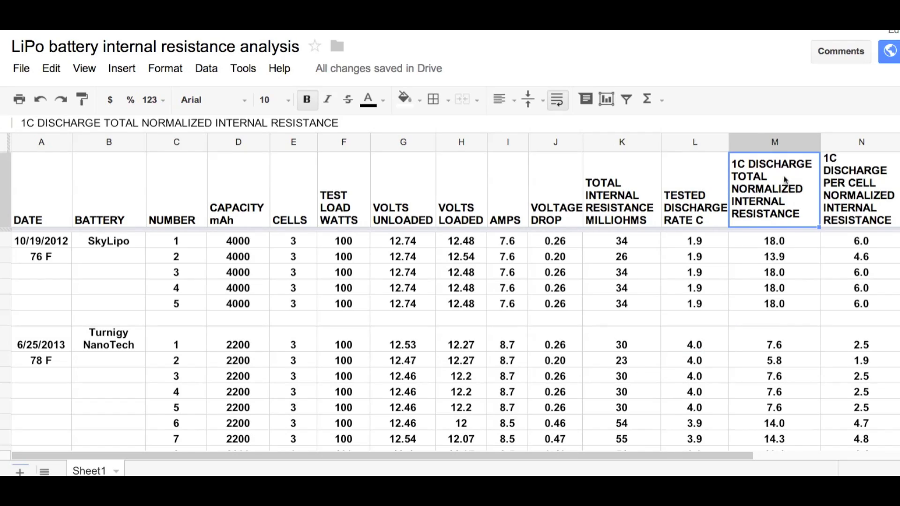
click(745, 168)
click(780, 243)
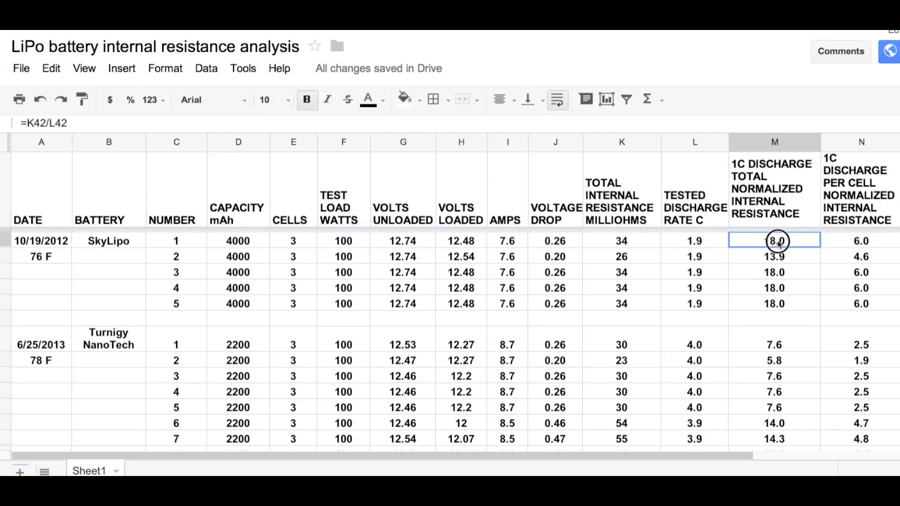
click(774, 257)
click(772, 278)
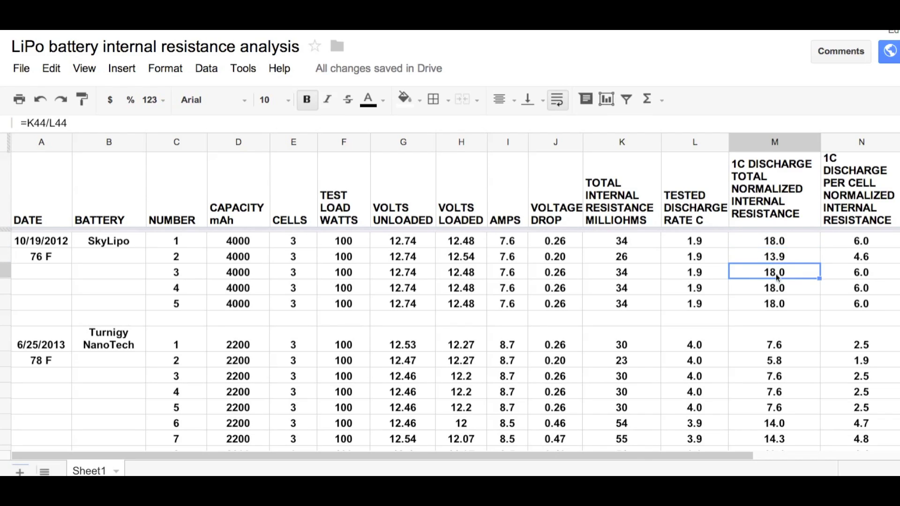
click(770, 292)
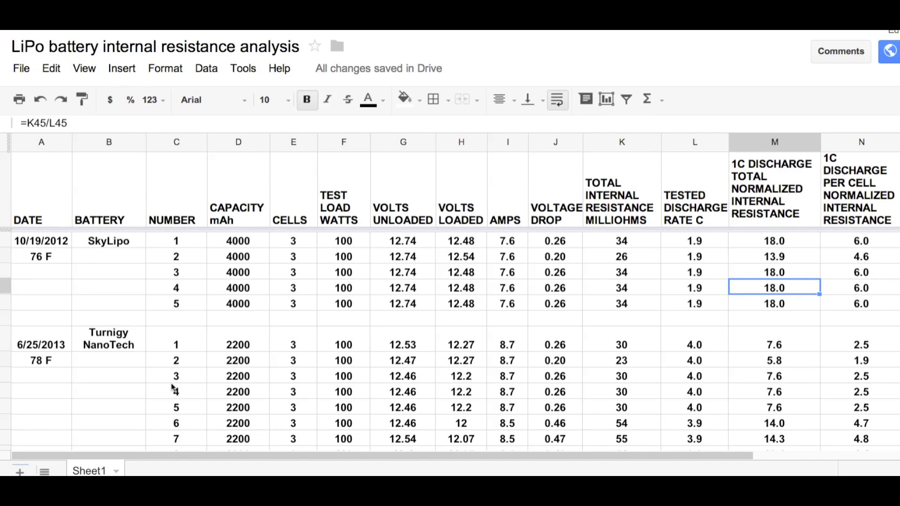
click(226, 347)
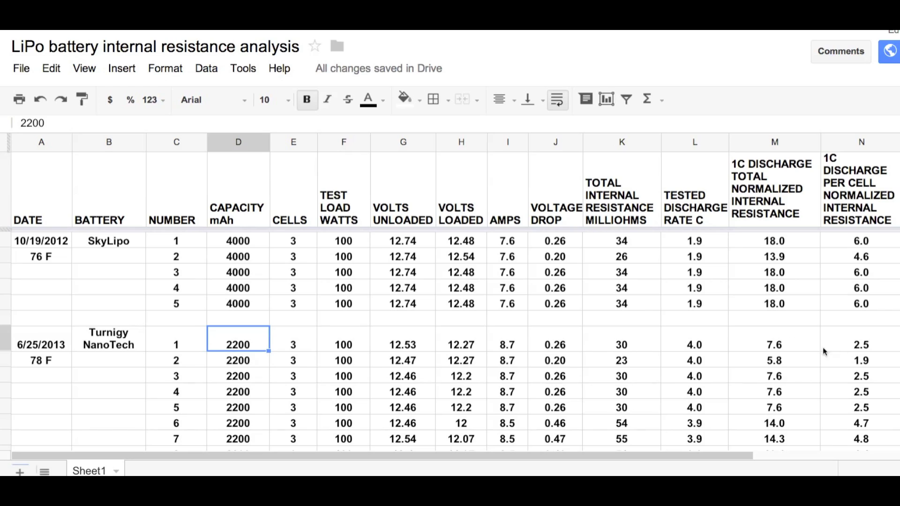
click(779, 348)
click(773, 362)
click(770, 373)
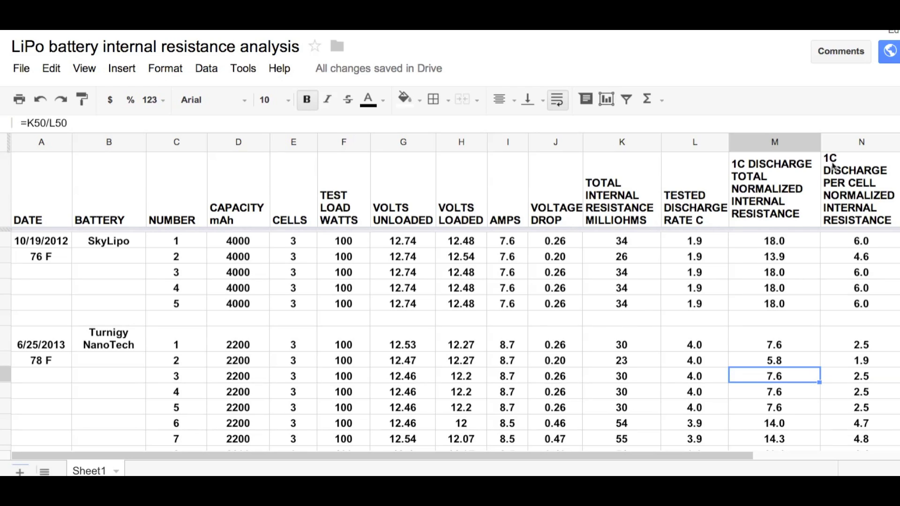
click(780, 244)
Examine how SkyLipo battery 1's per-cell normalized internal resistance is calculated from its cell count, and check its test load.
click(845, 192)
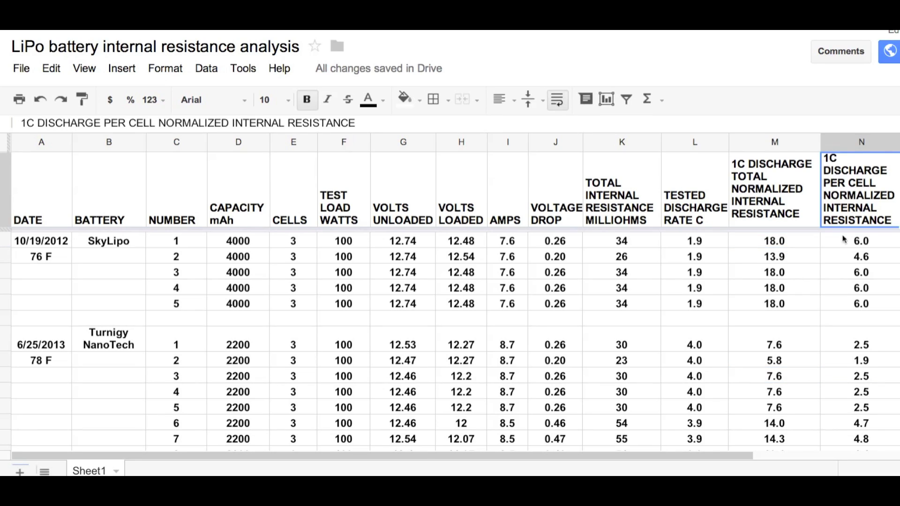
click(296, 246)
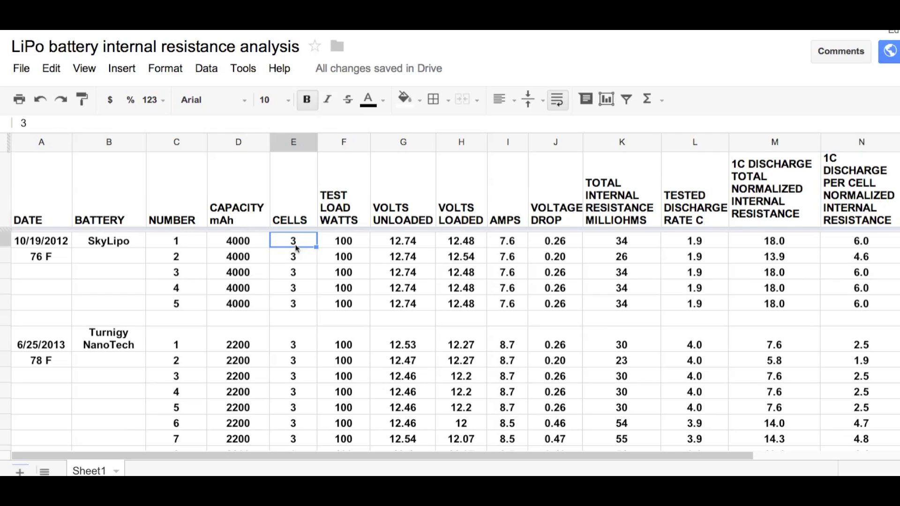
click(866, 245)
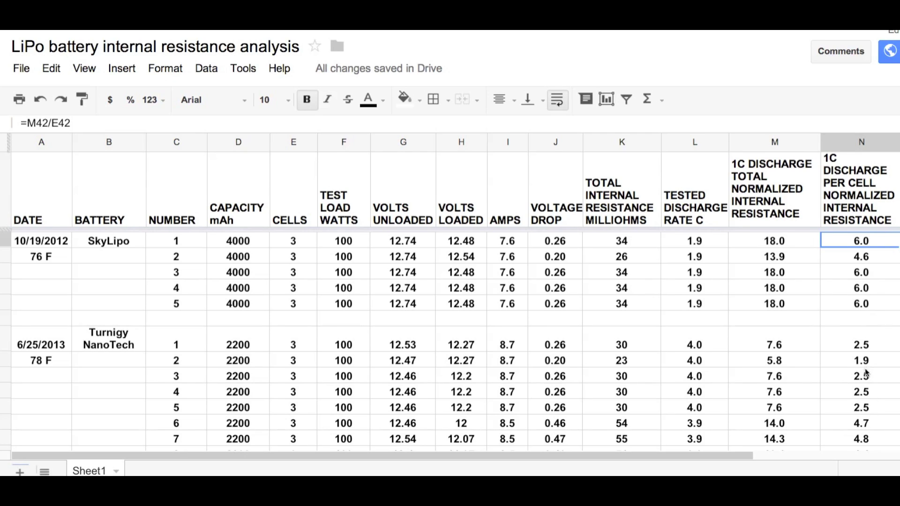
click(832, 164)
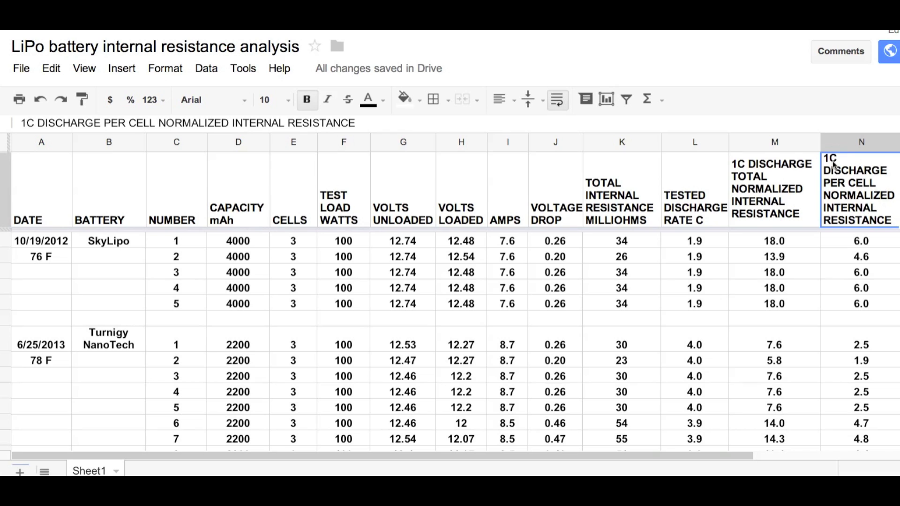
click(354, 241)
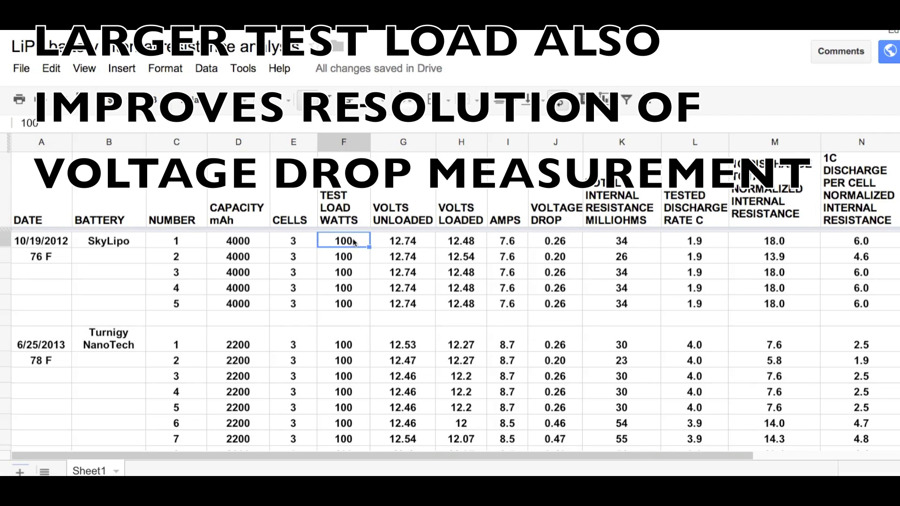
Check the 1C discharge per-cell normalized internal resistance of gens ace battery C in row 34.
click(830, 162)
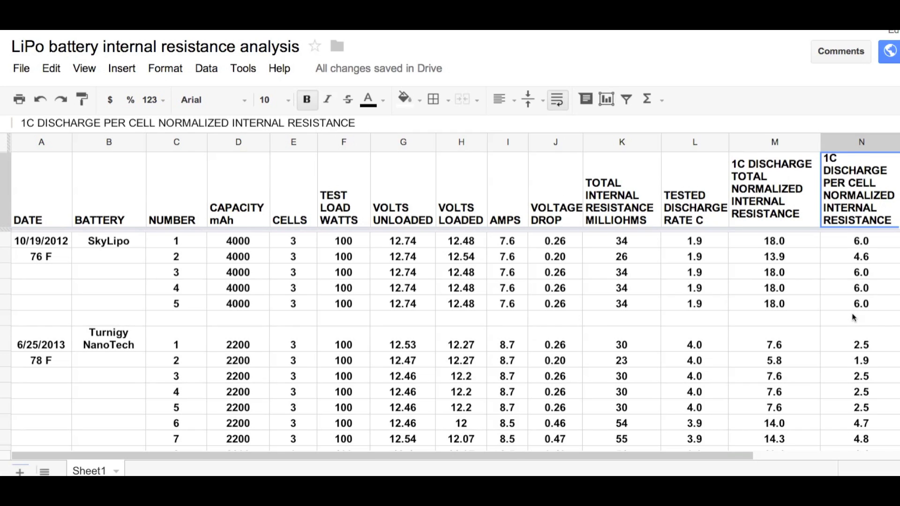
scroll(855, 417, down, 5)
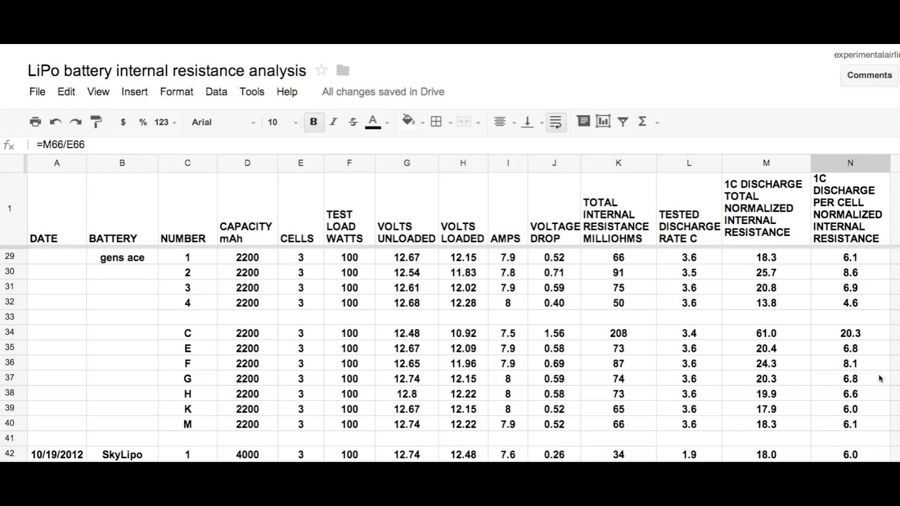
click(852, 334)
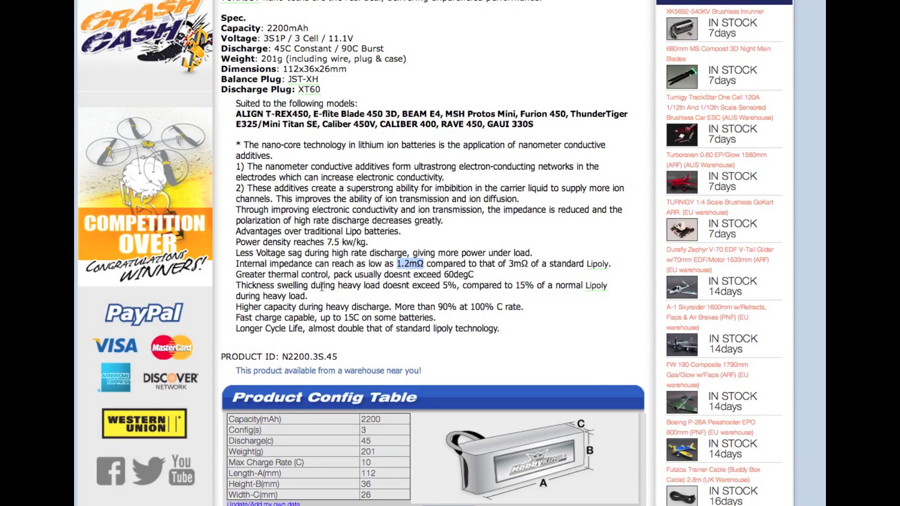
Highlight the internal impedance sentence and the capacity specification on the battery's product page.
drag(235, 265, 609, 266)
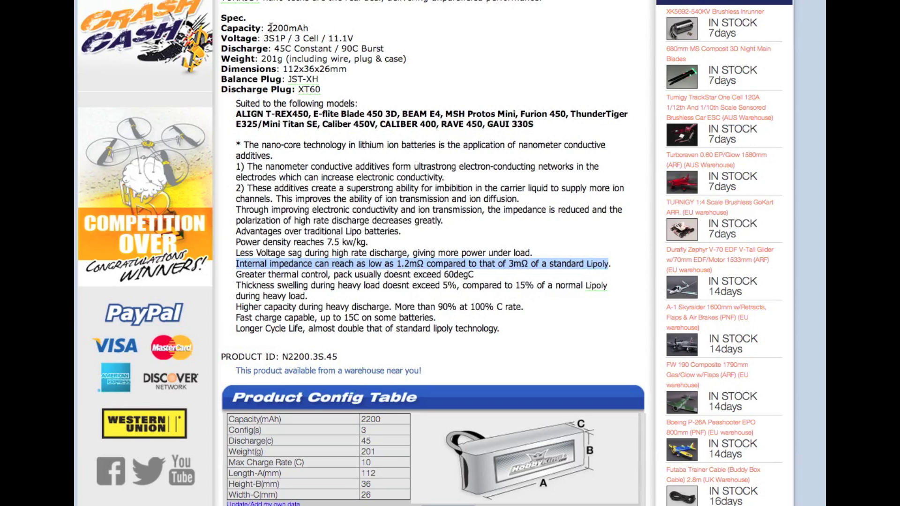
drag(272, 27, 322, 31)
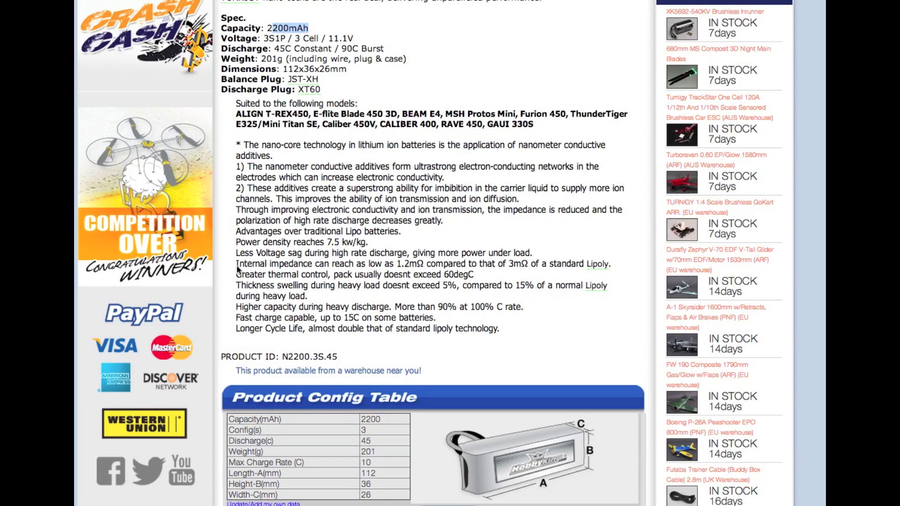
drag(234, 265, 610, 263)
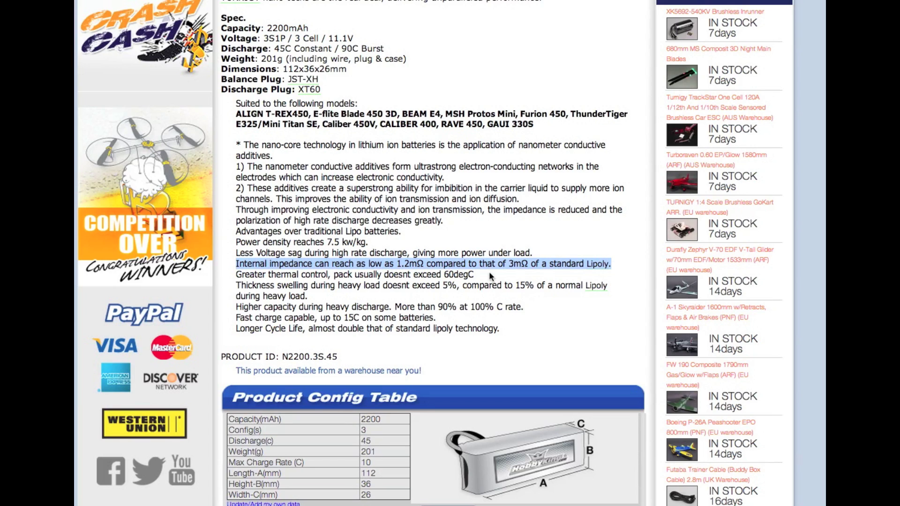
click(411, 265)
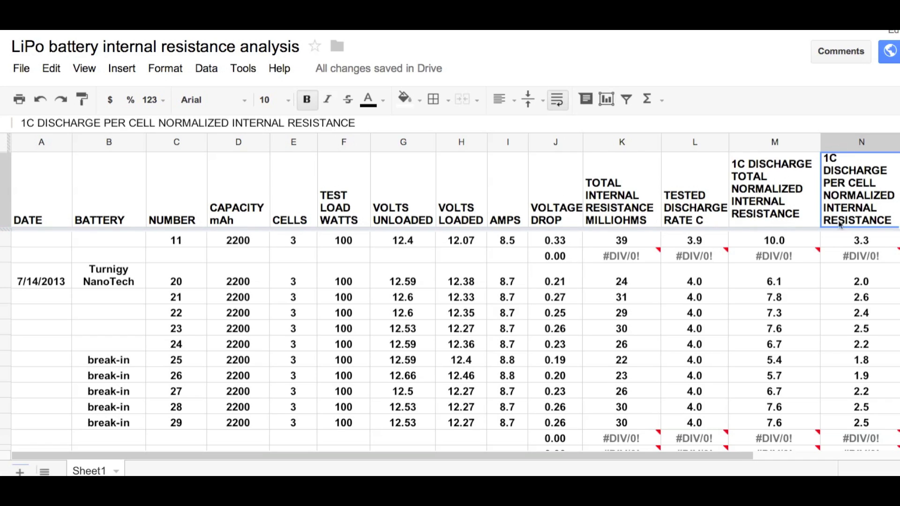
mouse_move(814, 436)
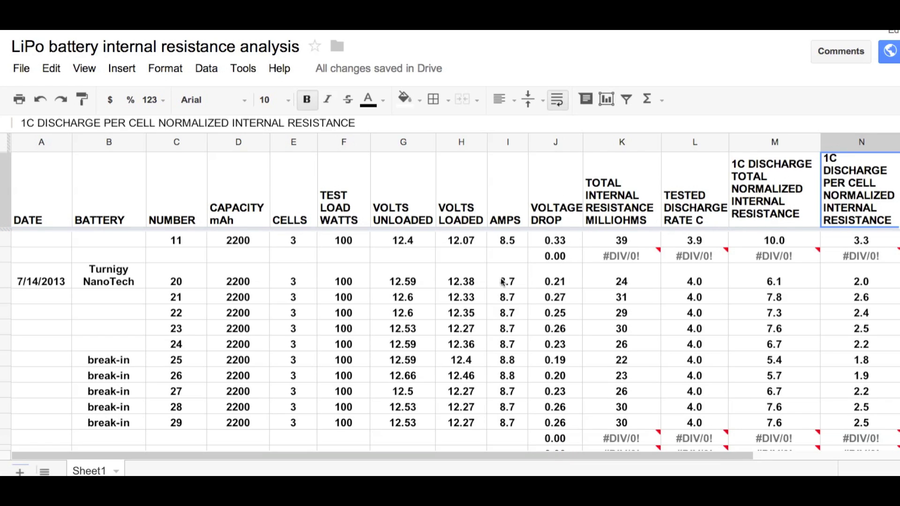